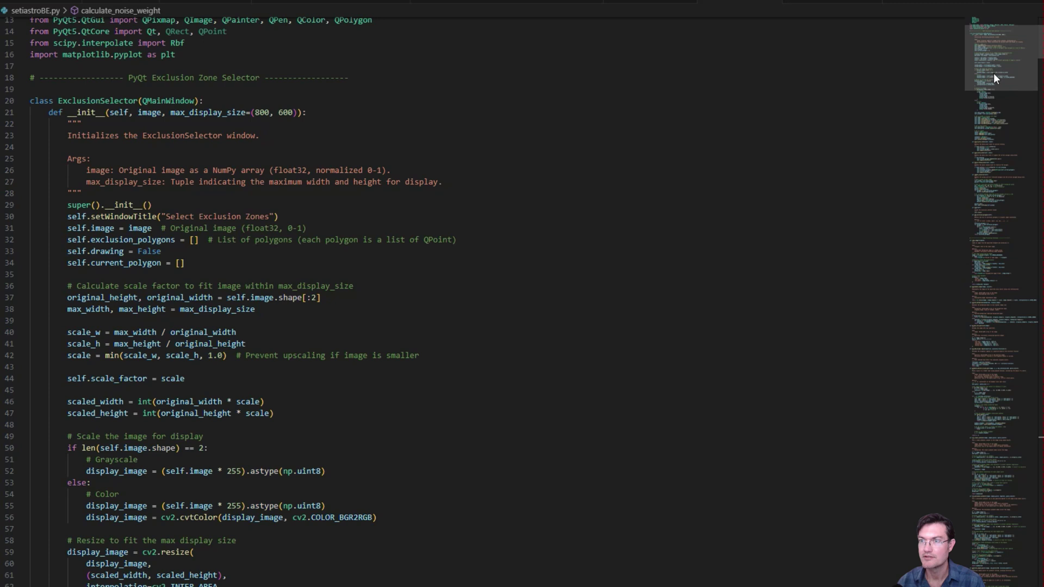
- Scroll via the minimap to the example usage block and run the gradient script
{"action": "left_click_drag", "start_coordinate": [993, 74], "coordinate": [967, 581]}
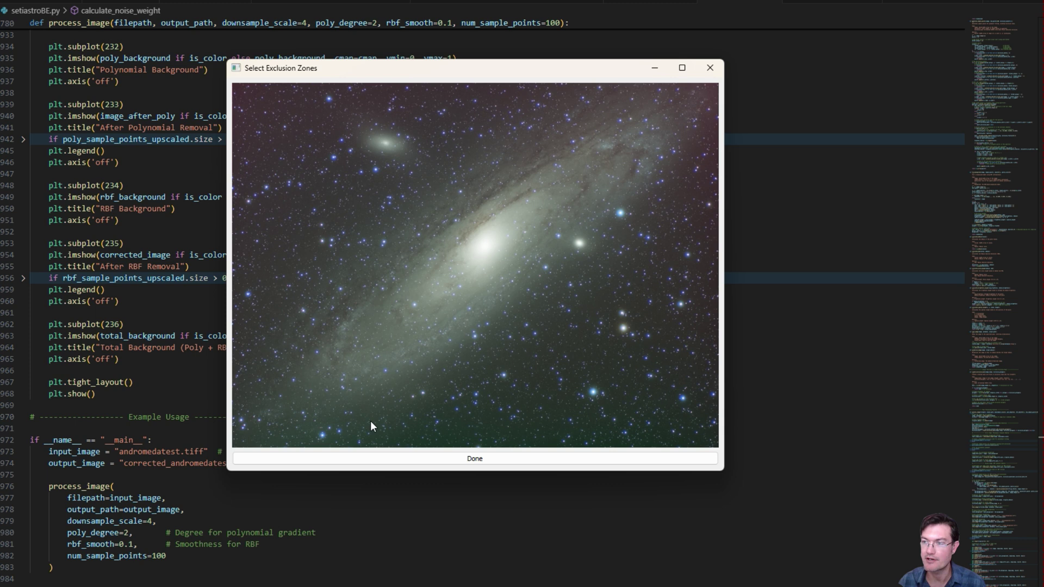
- Draw freehand exclusion loops around Andromeda's body, its bright core and the small companion galaxy
{"action": "mouse_move", "coordinate": [445, 375]}
{"action": "left_mouse_down"}
{"action": "mouse_move", "coordinate": [637, 205]}
{"action": "mouse_move", "coordinate": [693, 135]}
{"action": "left_mouse_up"}
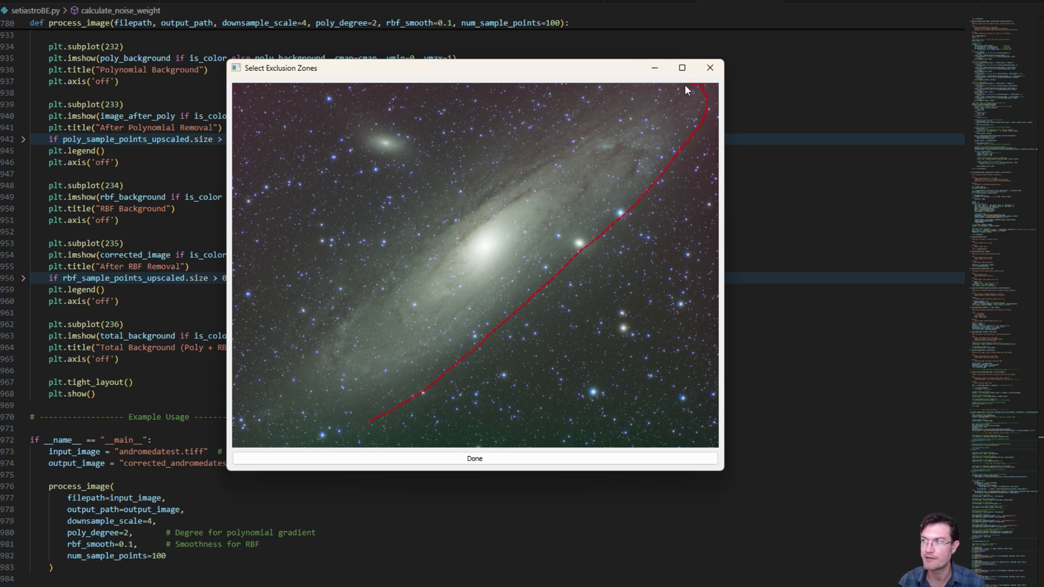
{"action": "left_click_drag", "start_coordinate": [542, 141], "coordinate": [371, 267]}
{"action": "left_click_drag", "start_coordinate": [272, 375], "coordinate": [270, 361]}
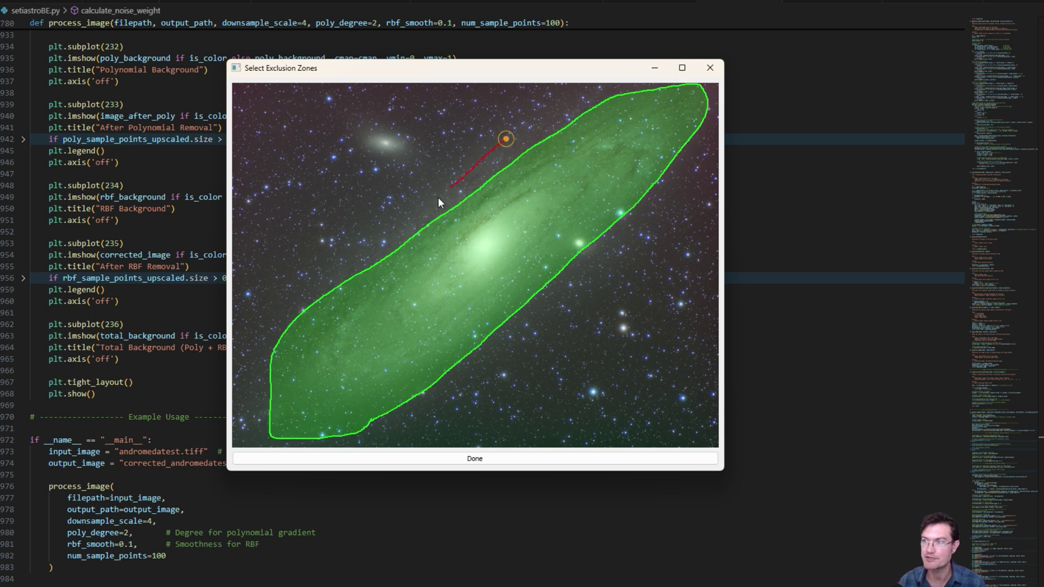
{"action": "mouse_move", "coordinate": [504, 139]}
{"action": "left_mouse_down"}
{"action": "mouse_move", "coordinate": [377, 291]}
{"action": "mouse_move", "coordinate": [501, 140]}
{"action": "left_mouse_up"}
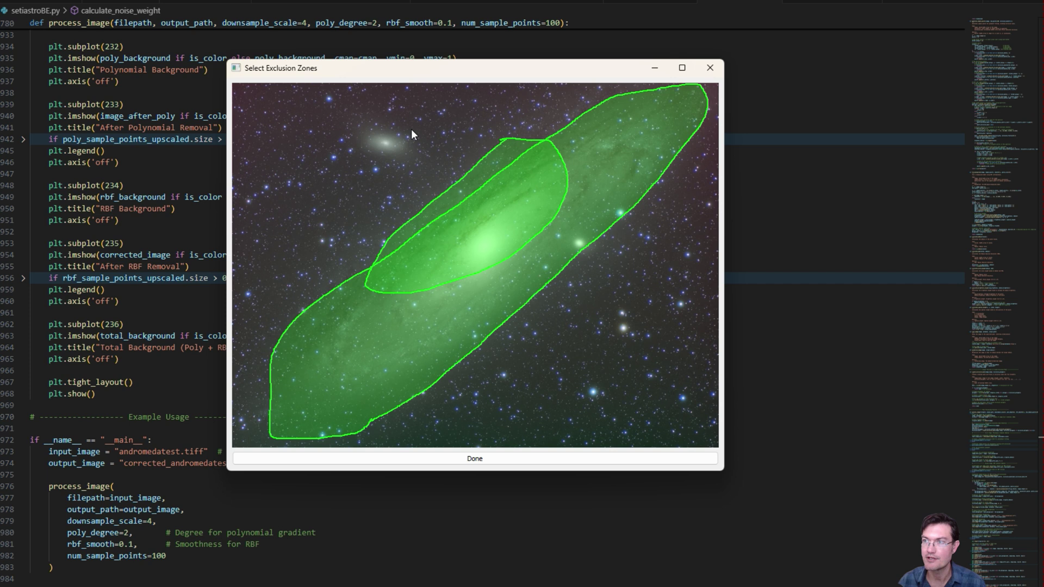
{"action": "left_click_drag", "start_coordinate": [410, 126], "coordinate": [411, 175]}
{"action": "left_click_drag", "start_coordinate": [405, 126], "coordinate": [409, 128]}
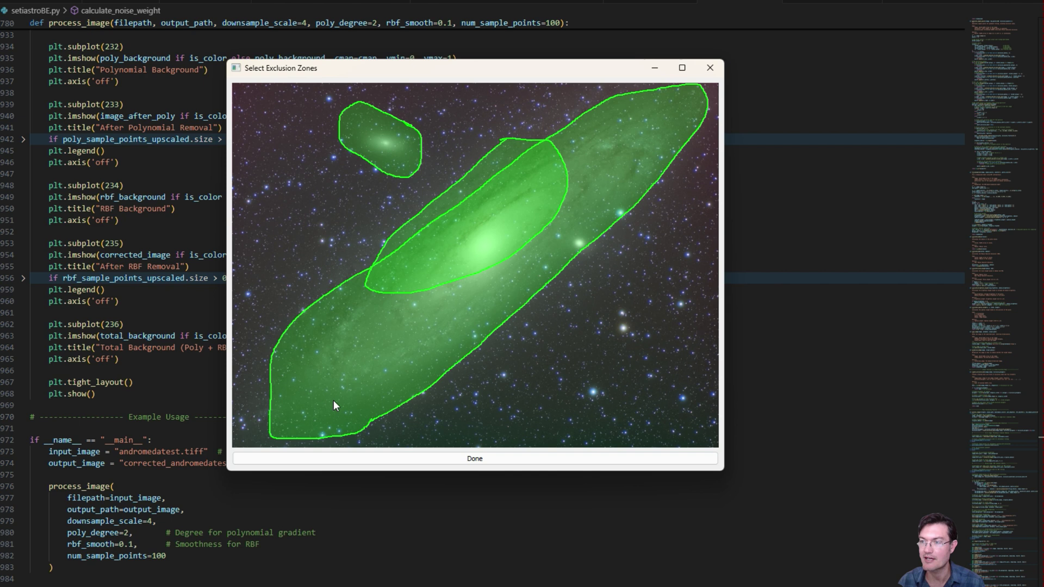
- Finish the exclusion zone selection with Done
{"action": "left_click", "coordinate": [426, 459]}
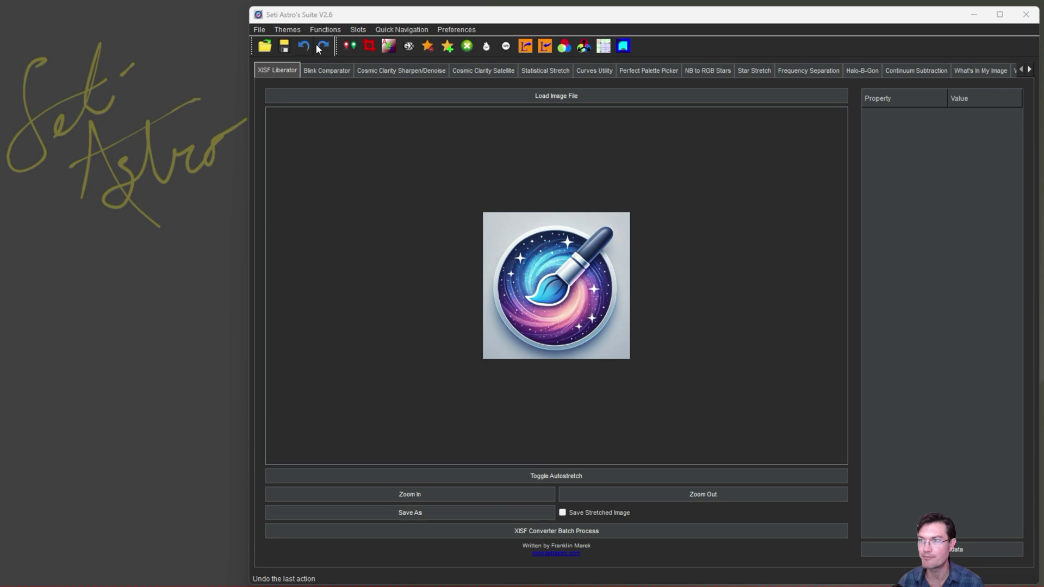
- Pull both toolbars off the top row and dock the tool icons vertically along the left edge
{"action": "left_click_drag", "start_coordinate": [337, 45], "coordinate": [0, 288]}
{"action": "mouse_move", "coordinate": [251, 45]}
{"action": "left_mouse_down"}
{"action": "mouse_move", "coordinate": [82, 173]}
{"action": "mouse_move", "coordinate": [186, 138]}
{"action": "mouse_move", "coordinate": [256, 129]}
{"action": "mouse_move", "coordinate": [174, 106]}
{"action": "mouse_move", "coordinate": [44, 34]}
{"action": "mouse_move", "coordinate": [267, 68]}
{"action": "mouse_move", "coordinate": [261, 46]}
{"action": "left_mouse_up"}
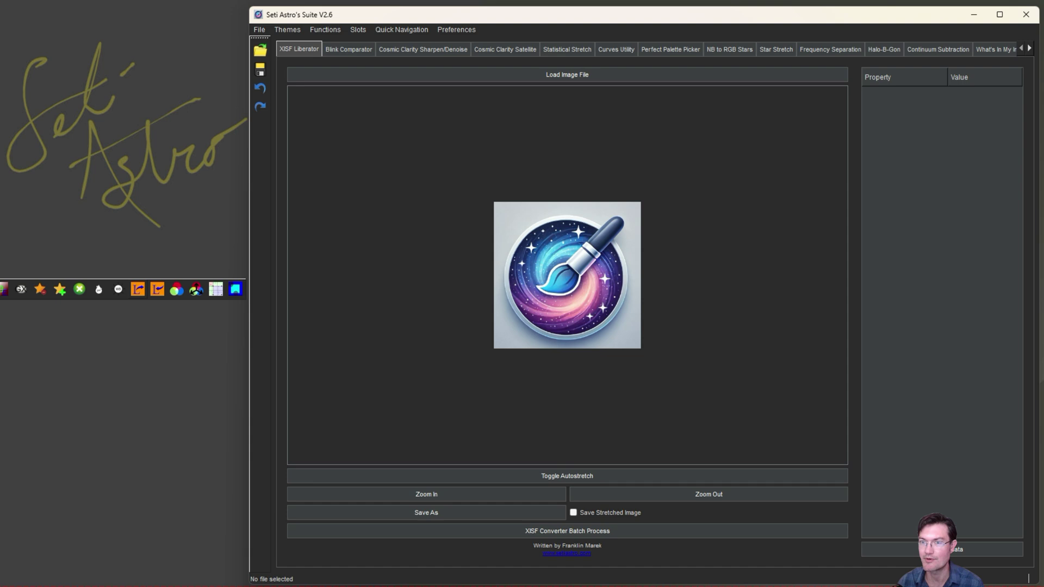
{"action": "left_click_drag", "start_coordinate": [3, 289], "coordinate": [255, 185]}
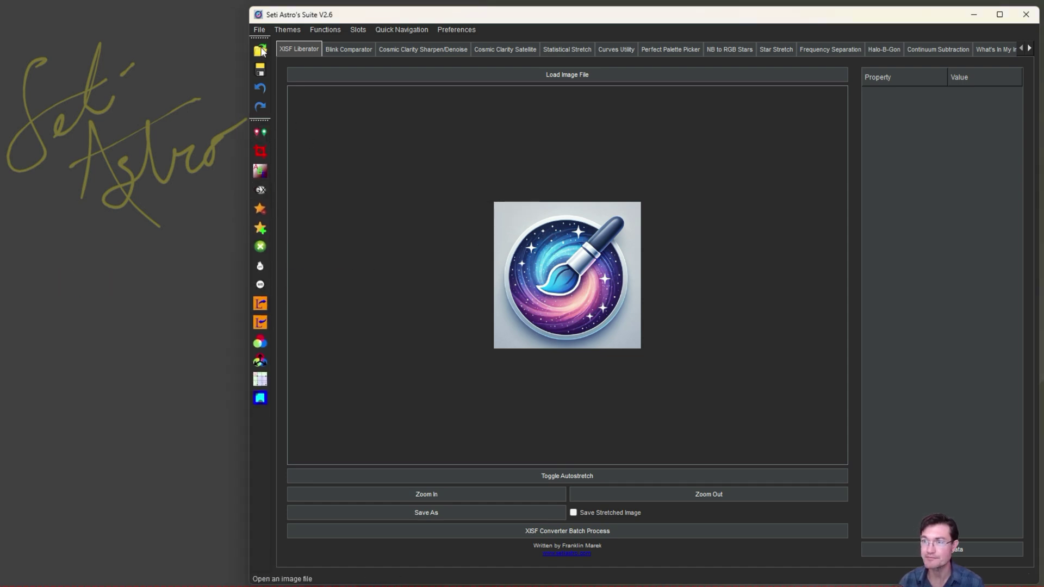
{"action": "left_click", "coordinate": [325, 29]}
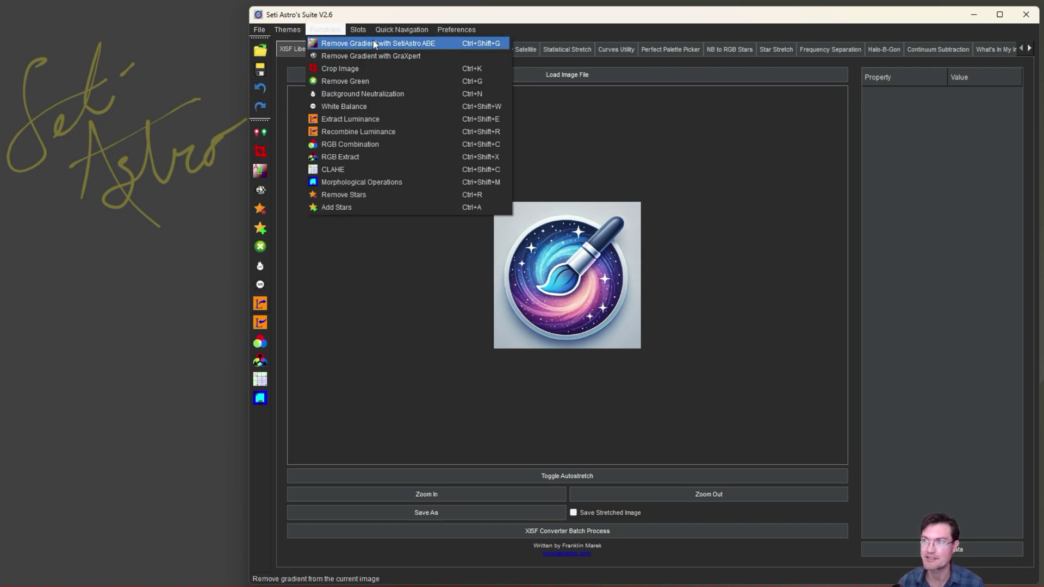
- Load andromedatest.tiff and display it on the Statistical Stretch page
{"action": "left_click", "coordinate": [400, 55]}
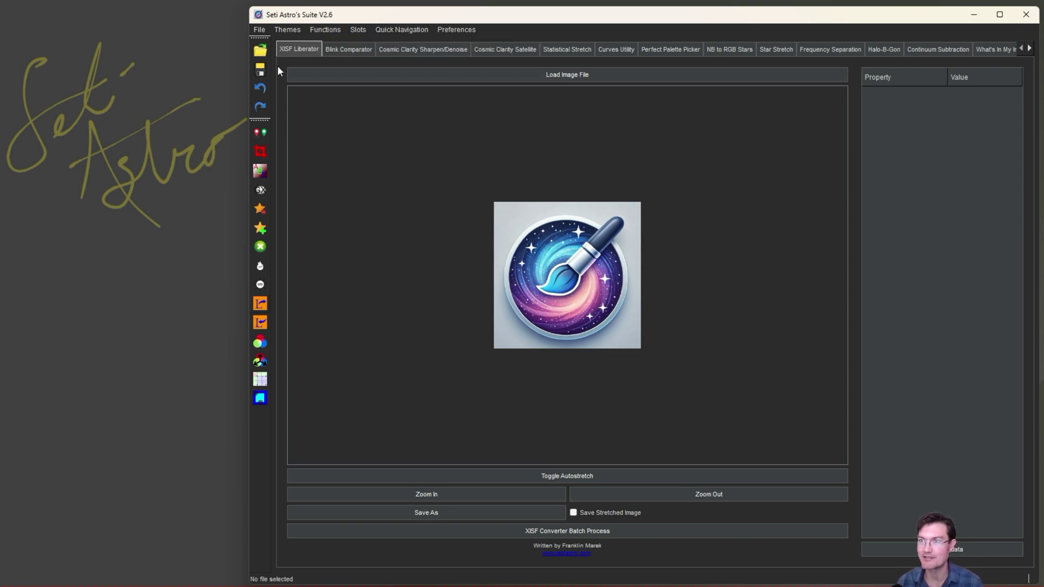
{"action": "left_click", "coordinate": [261, 53]}
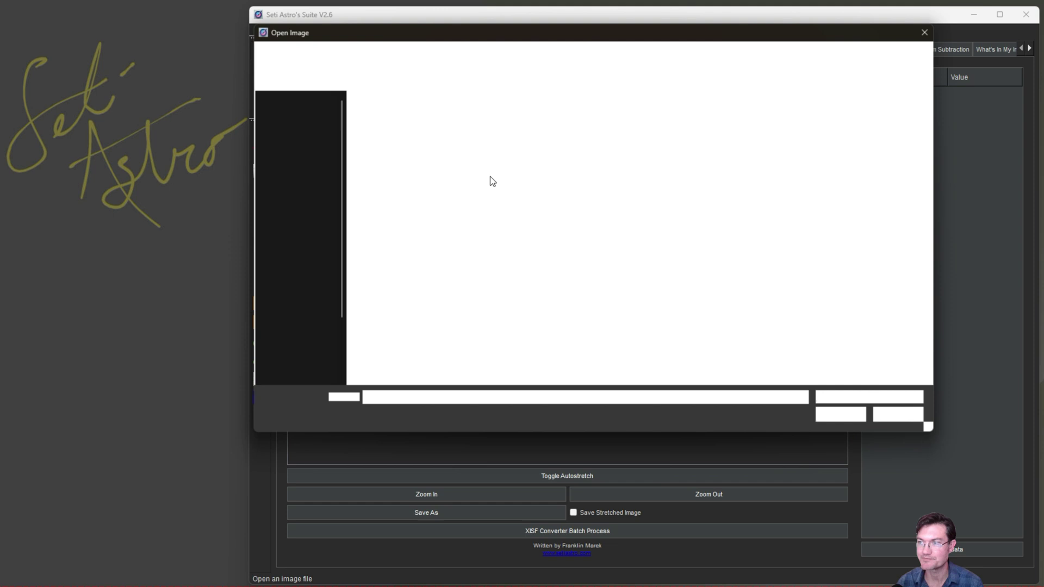
{"action": "double_click", "coordinate": [491, 176]}
{"action": "left_click_drag", "start_coordinate": [578, 268], "coordinate": [495, 179]}
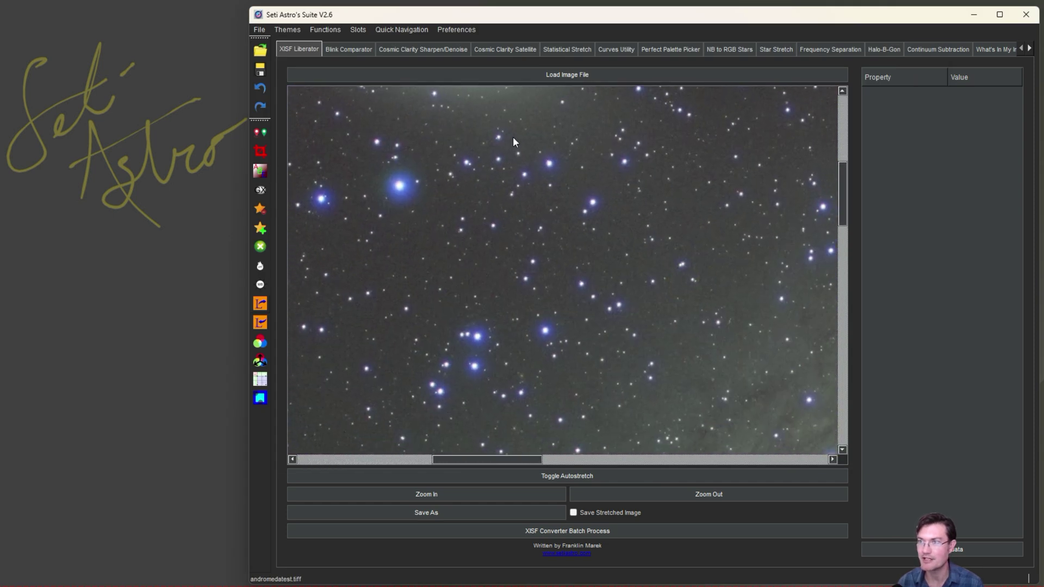
{"action": "left_click", "coordinate": [566, 49]}
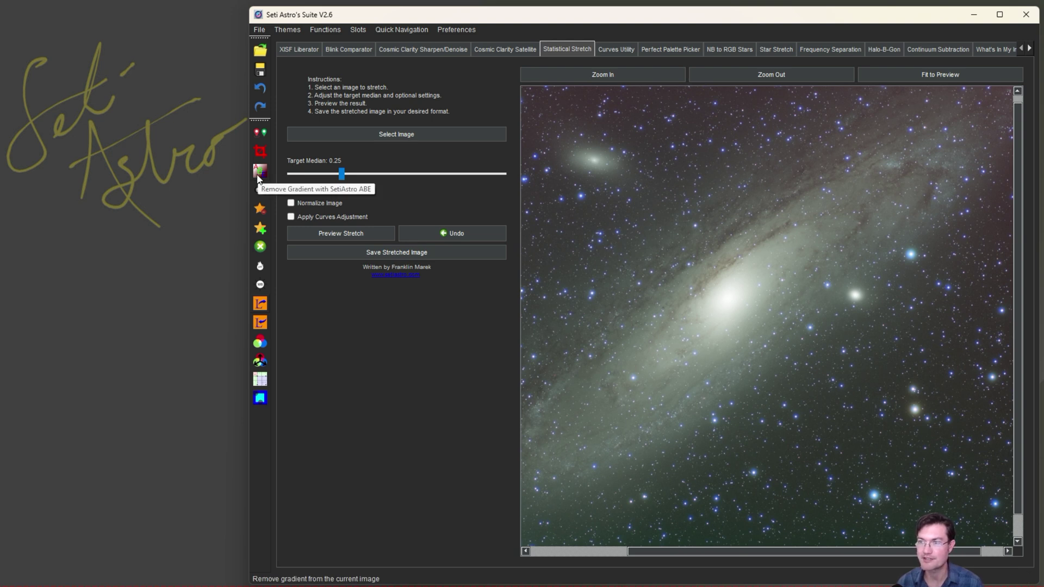
- Launch Remove Gradient with SetiAstro ABE and draw exclusion polygons around Andromeda and its companion
{"action": "left_click", "coordinate": [325, 30]}
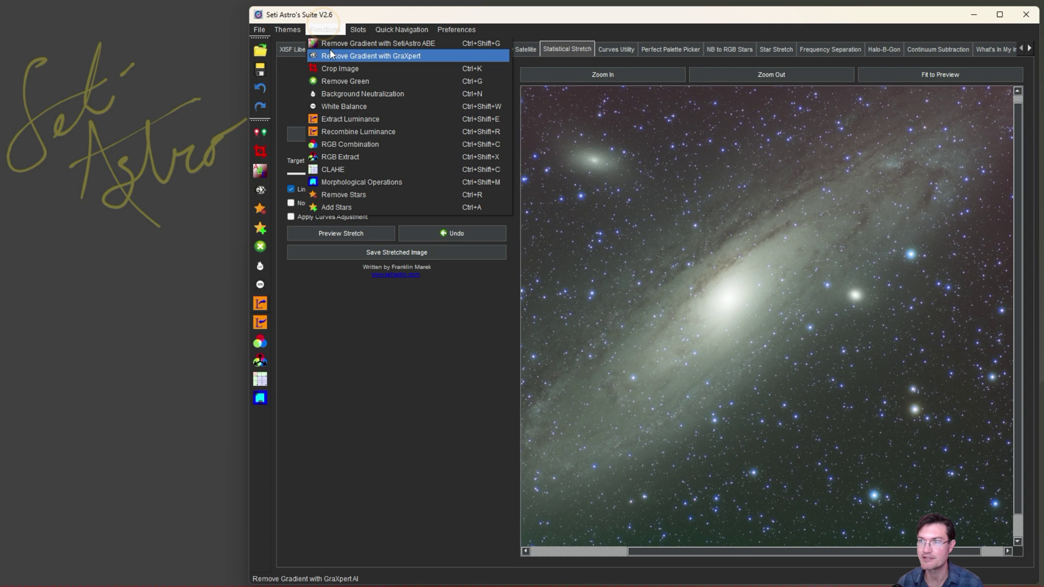
{"action": "left_click", "coordinate": [359, 43]}
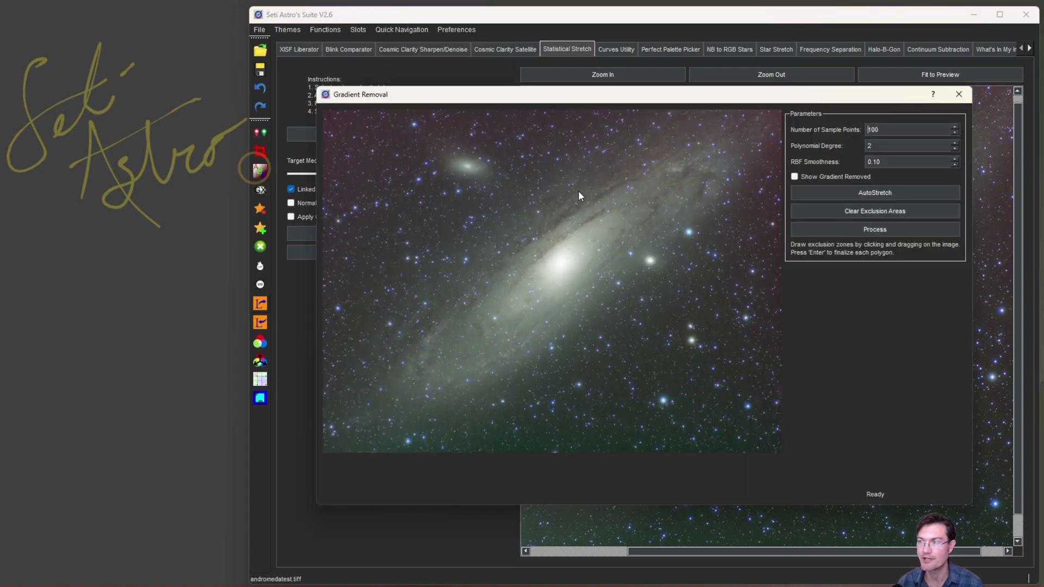
{"action": "left_click_drag", "start_coordinate": [618, 97], "coordinate": [445, 67]}
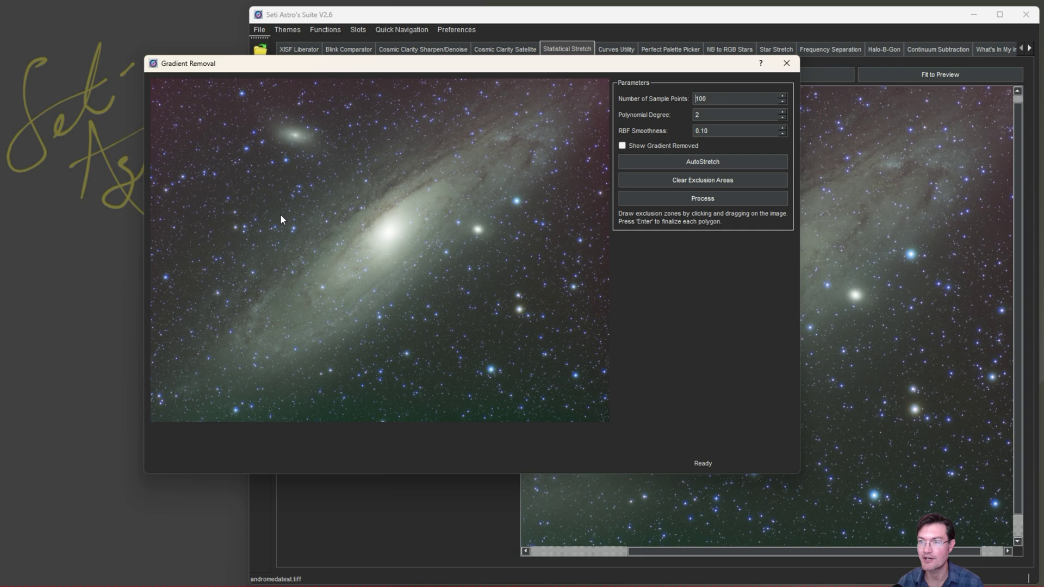
{"action": "mouse_move", "coordinate": [250, 229]}
{"action": "left_mouse_down"}
{"action": "mouse_move", "coordinate": [225, 245]}
{"action": "mouse_move", "coordinate": [189, 297]}
{"action": "mouse_move", "coordinate": [161, 380]}
{"action": "left_mouse_up"}
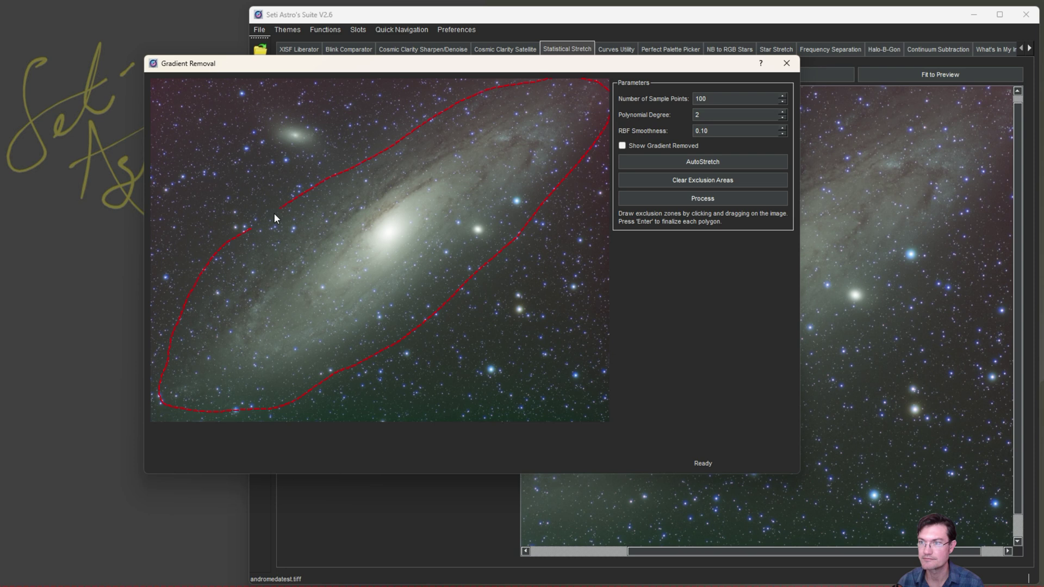
{"action": "key", "text": "Return"}
{"action": "mouse_move", "coordinate": [321, 111]}
{"action": "left_mouse_down"}
{"action": "mouse_move", "coordinate": [265, 143]}
{"action": "mouse_move", "coordinate": [313, 165]}
{"action": "mouse_move", "coordinate": [333, 143]}
{"action": "mouse_move", "coordinate": [323, 113]}
{"action": "left_mouse_up"}
{"action": "key", "text": "Return"}
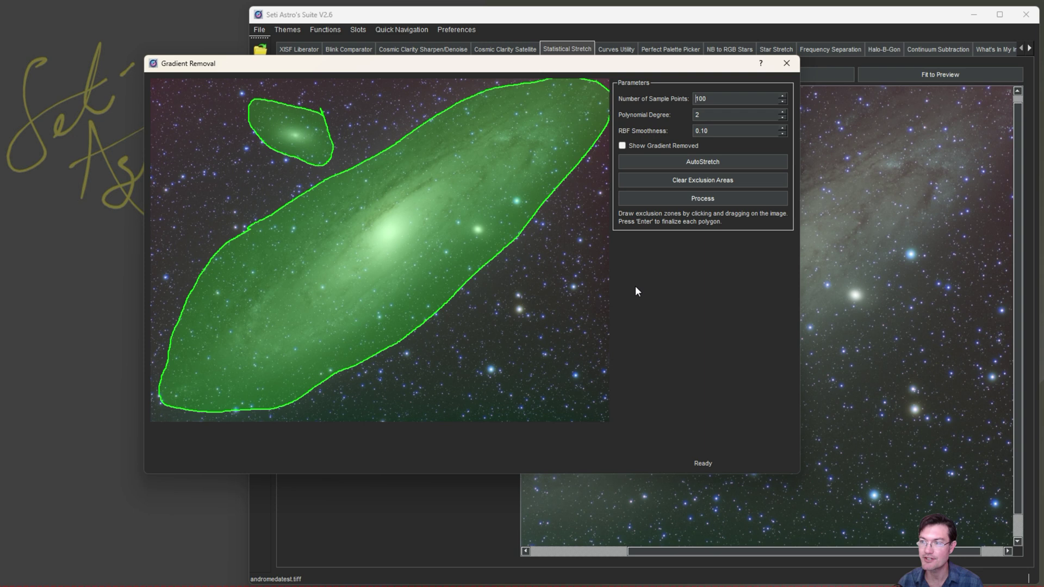
- Set polynomial degree 1, enable Show Gradient Removed, and process the gradient removal
{"action": "left_click", "coordinate": [783, 118]}
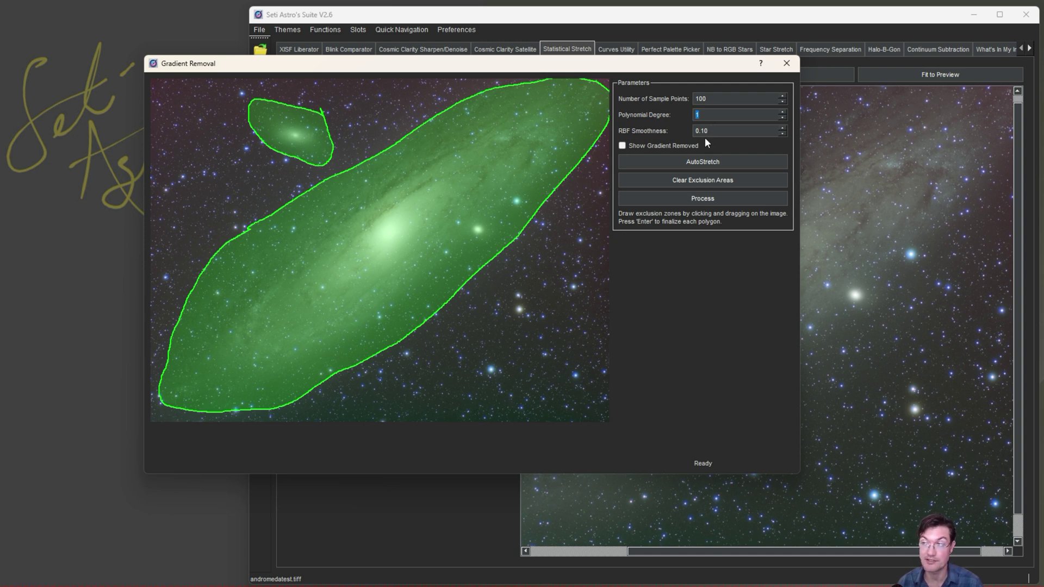
{"action": "left_click", "coordinate": [622, 146]}
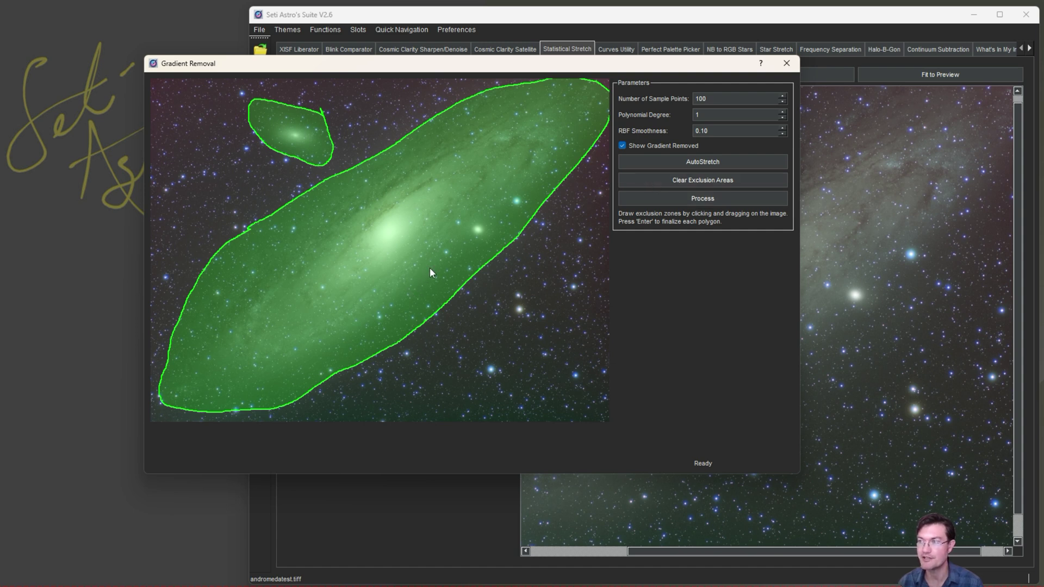
{"action": "left_click", "coordinate": [683, 197]}
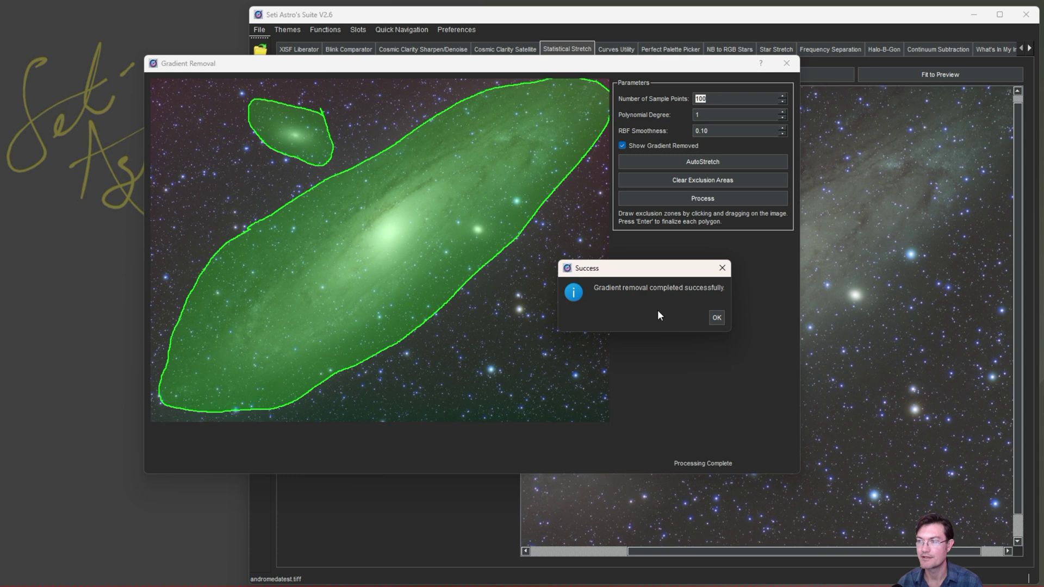
- Dismiss the success message and fit the corrected Andromeda image to the preview
{"action": "left_click", "coordinate": [716, 318]}
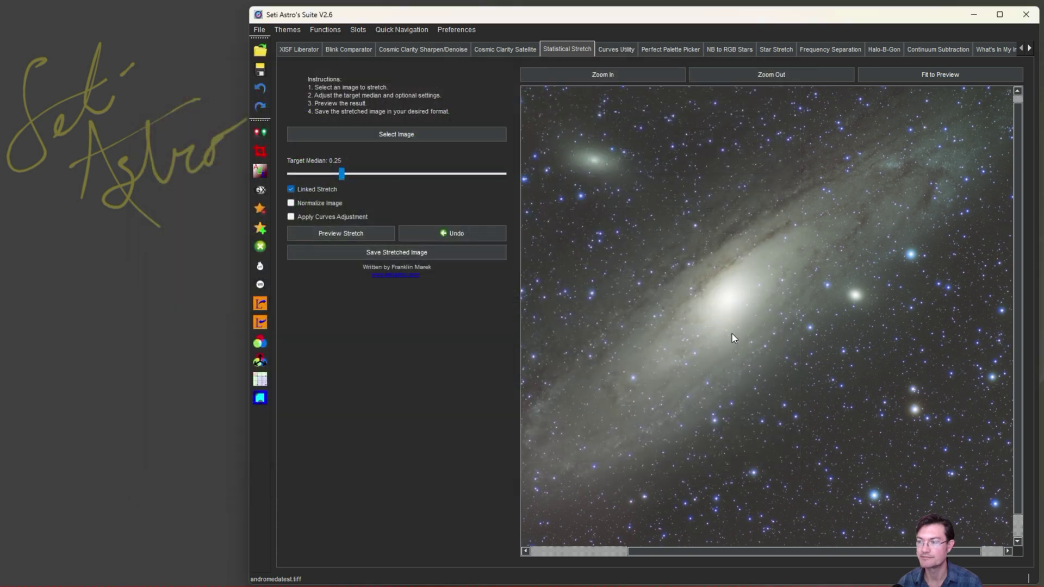
{"action": "left_click_drag", "start_coordinate": [735, 334], "coordinate": [686, 269]}
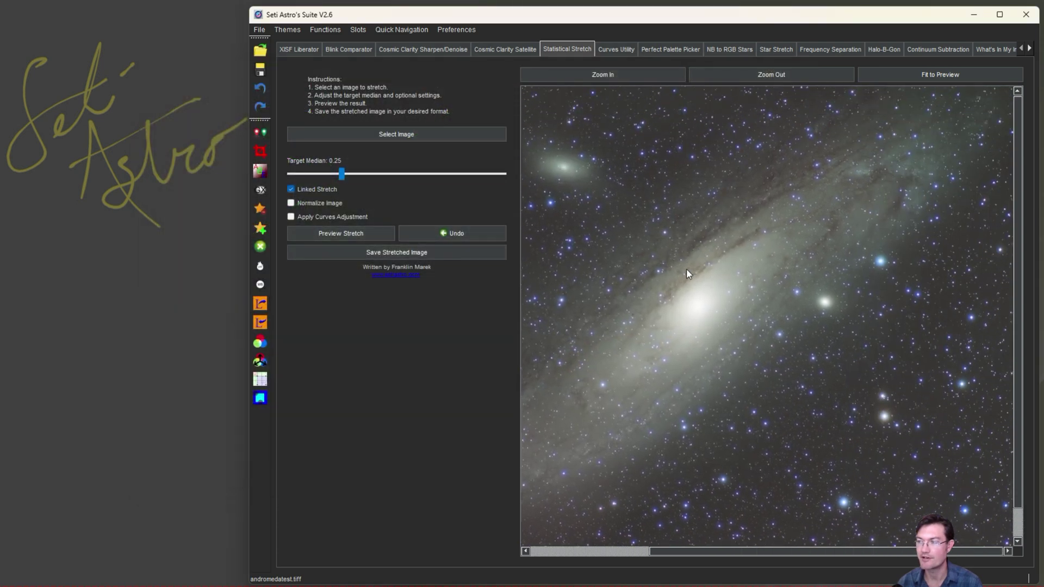
{"action": "left_click", "coordinate": [932, 72]}
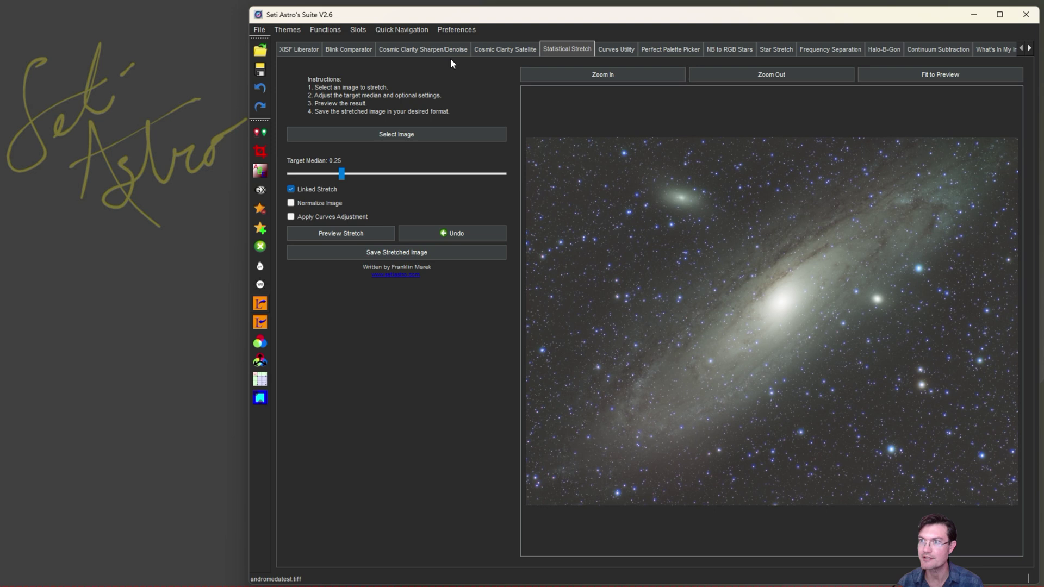
{"action": "left_click", "coordinate": [357, 30]}
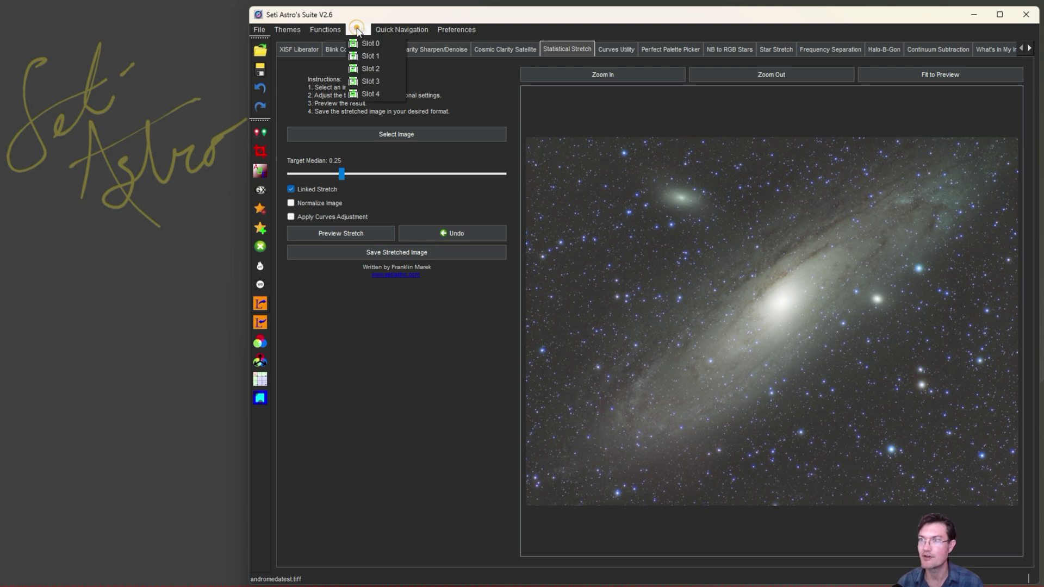
{"action": "left_click", "coordinate": [370, 56]}
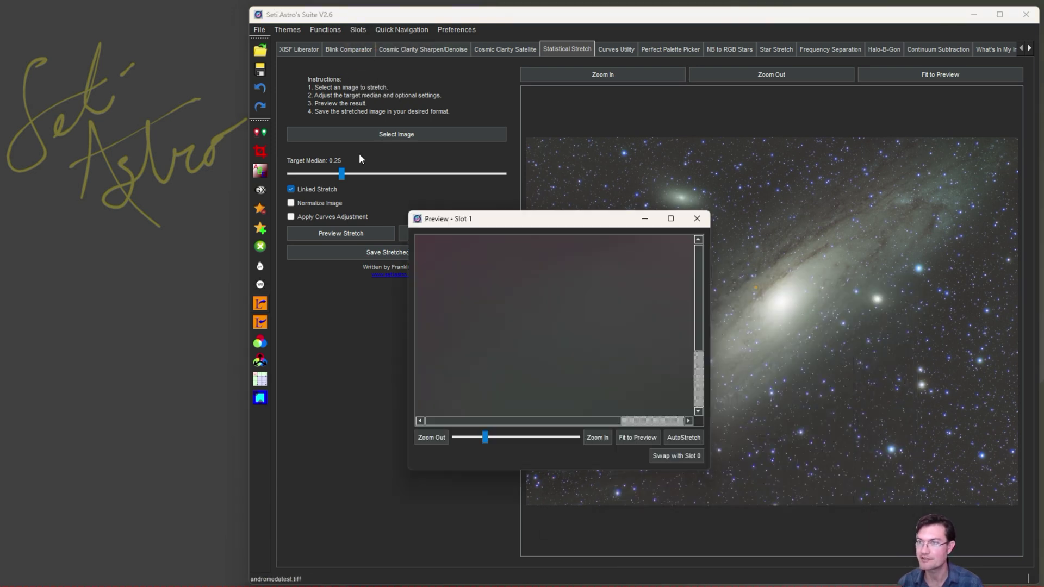
{"action": "left_click_drag", "start_coordinate": [361, 335], "coordinate": [660, 548]}
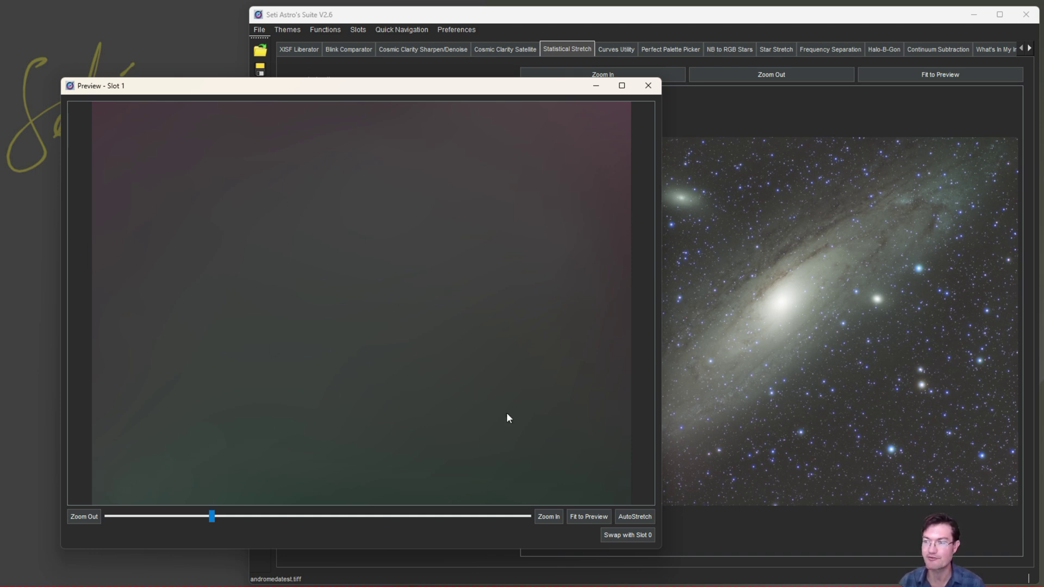
{"action": "left_click", "coordinate": [626, 517]}
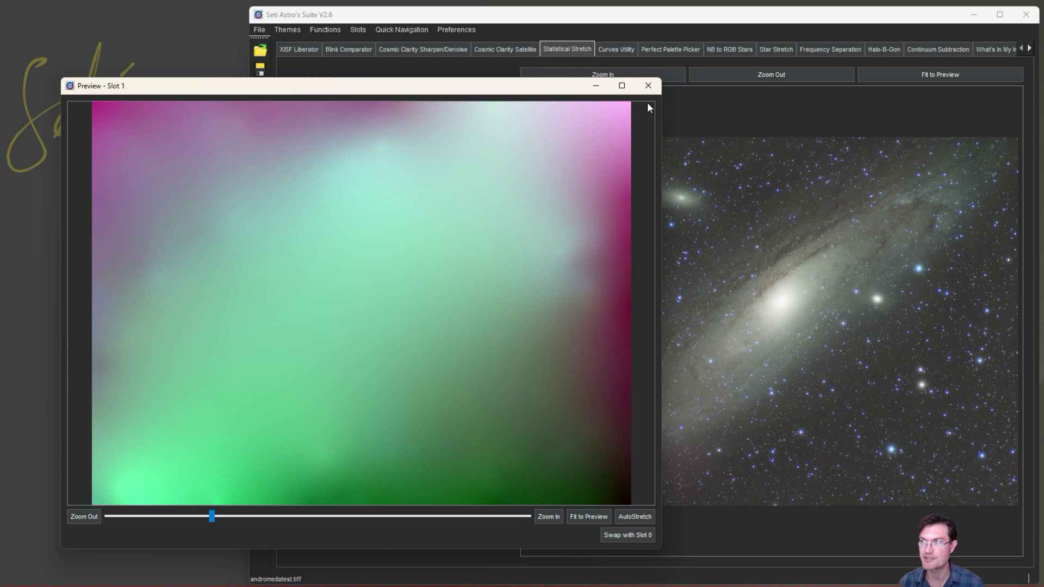
{"action": "left_click", "coordinate": [648, 85]}
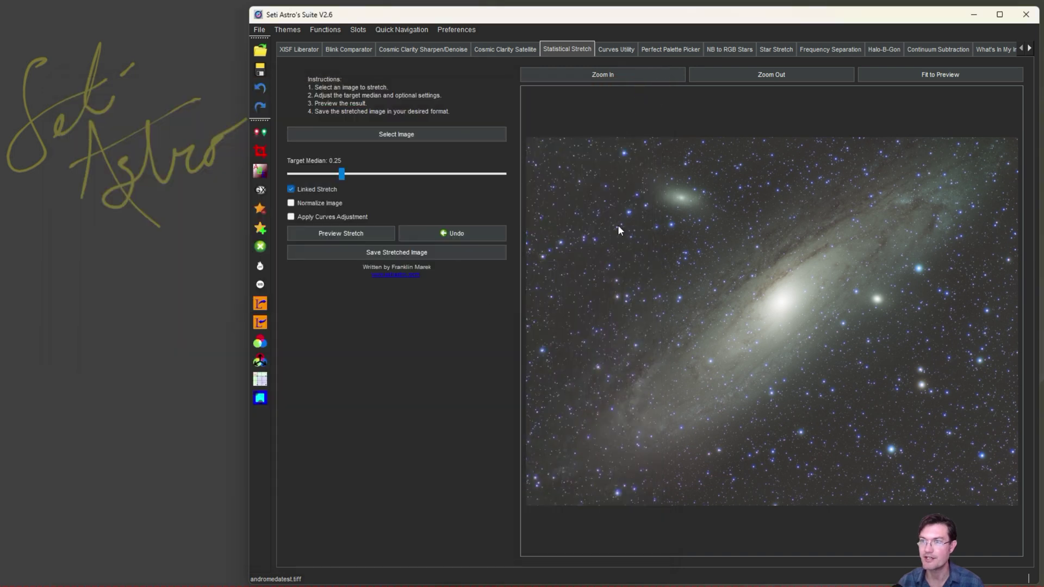
- Load the mono master light .xisf and open Gradient Removal with AutoStretch applied
{"action": "left_click", "coordinate": [260, 50]}
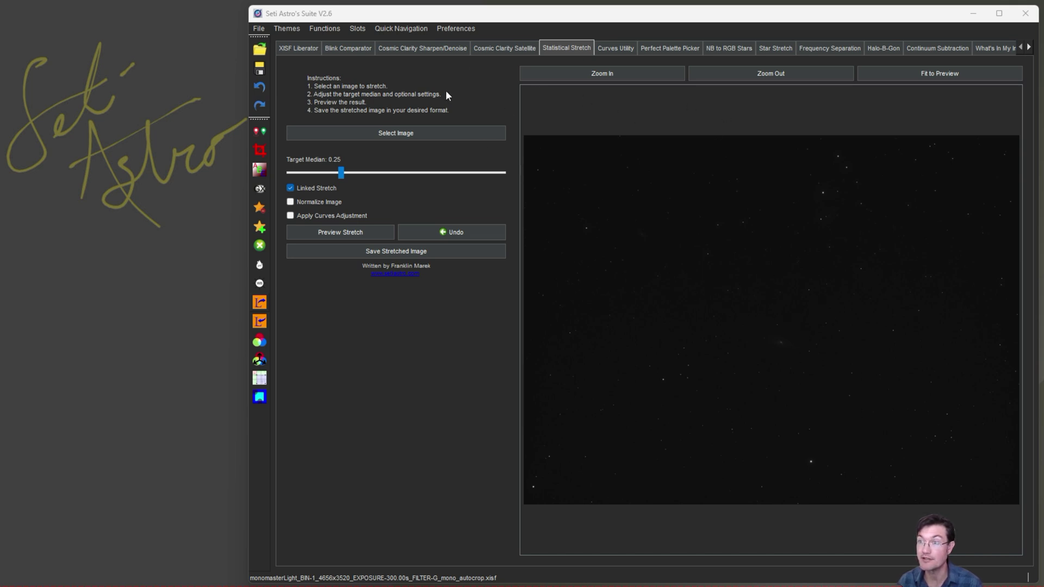
{"action": "left_click", "coordinate": [260, 169]}
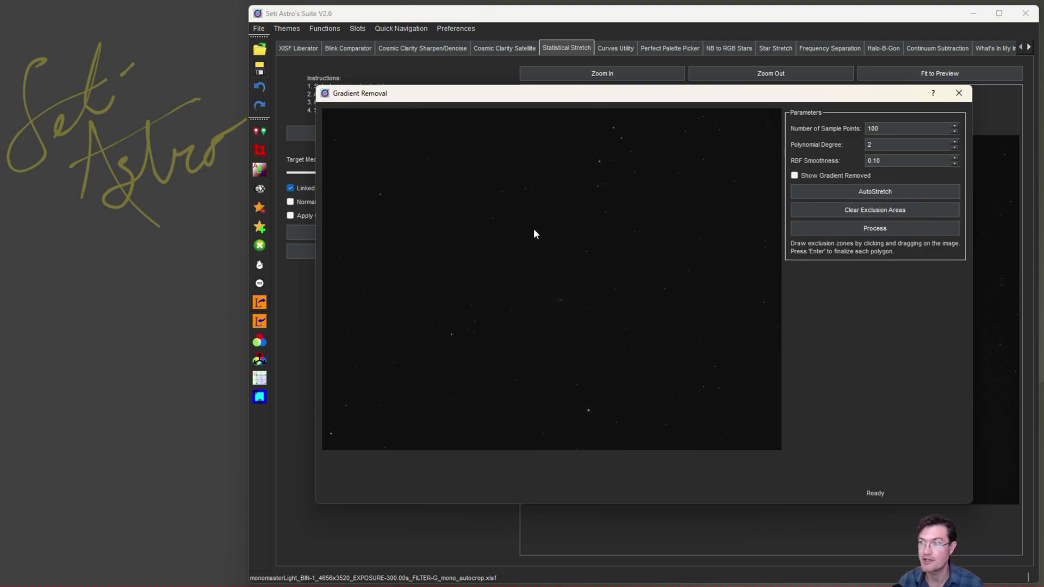
{"action": "left_click", "coordinate": [830, 190]}
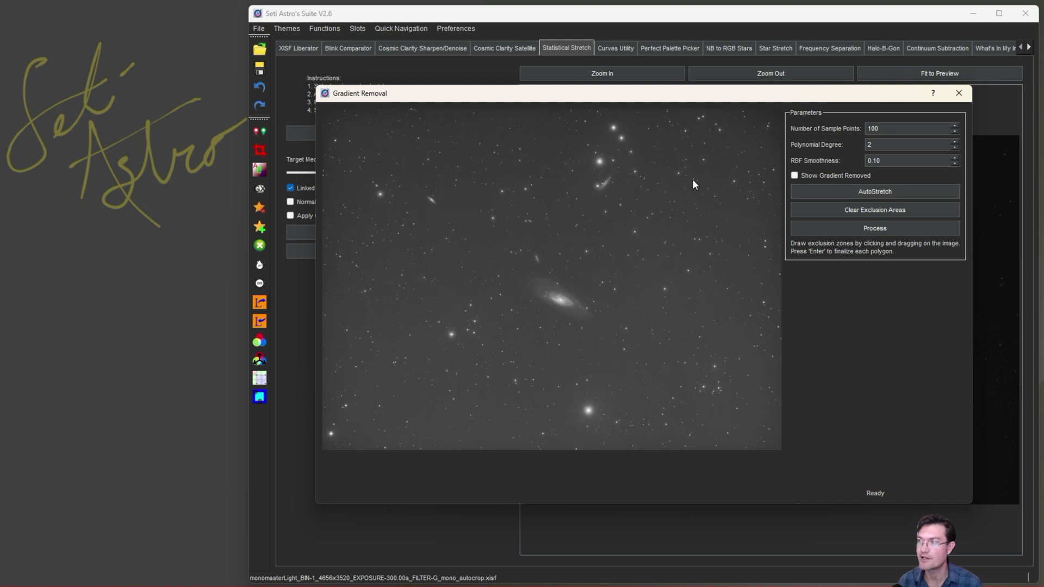
- Run gradient removal at polynomial degree 1 with Show Gradient Removed ticked, then confirm
{"action": "left_click", "coordinate": [794, 176]}
{"action": "left_click", "coordinate": [955, 148]}
{"action": "left_click", "coordinate": [857, 231]}
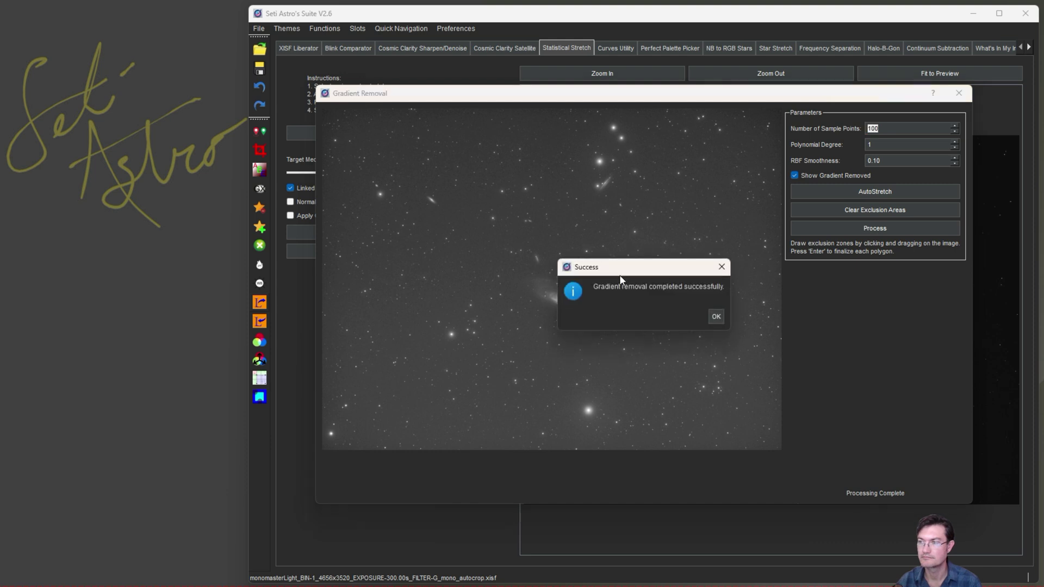
{"action": "left_click", "coordinate": [712, 319]}
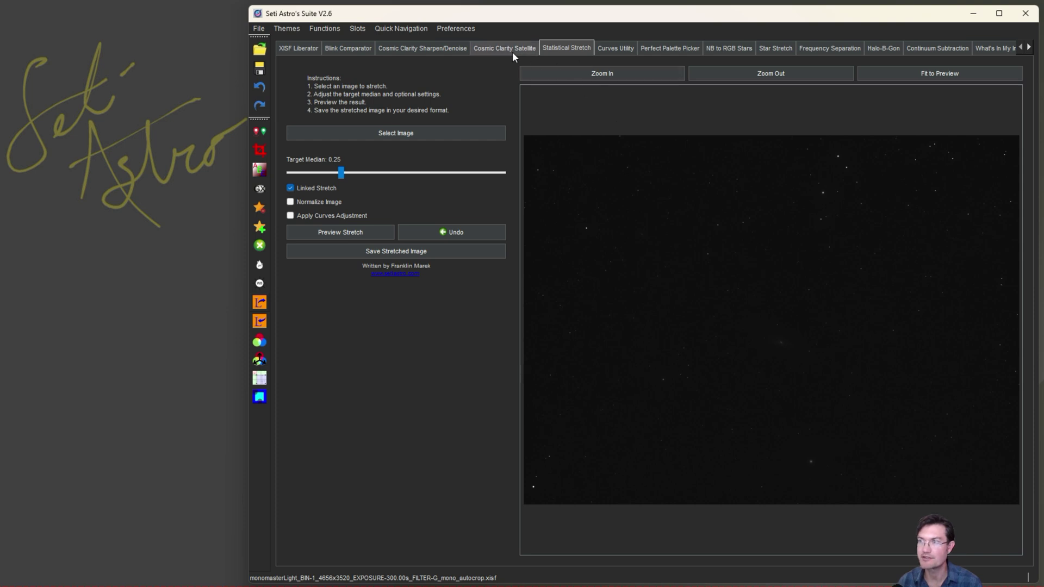
- Show the mono frame on the Cosmic Clarity Sharpen/Denoise page, auto-stretched and fit to preview
{"action": "left_click", "coordinate": [443, 50]}
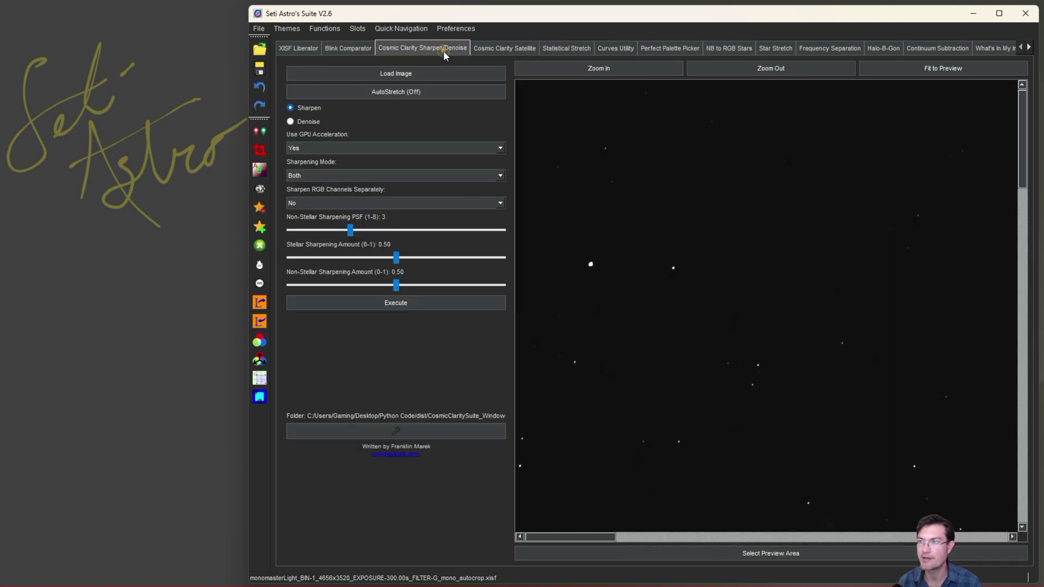
{"action": "left_click", "coordinate": [435, 92]}
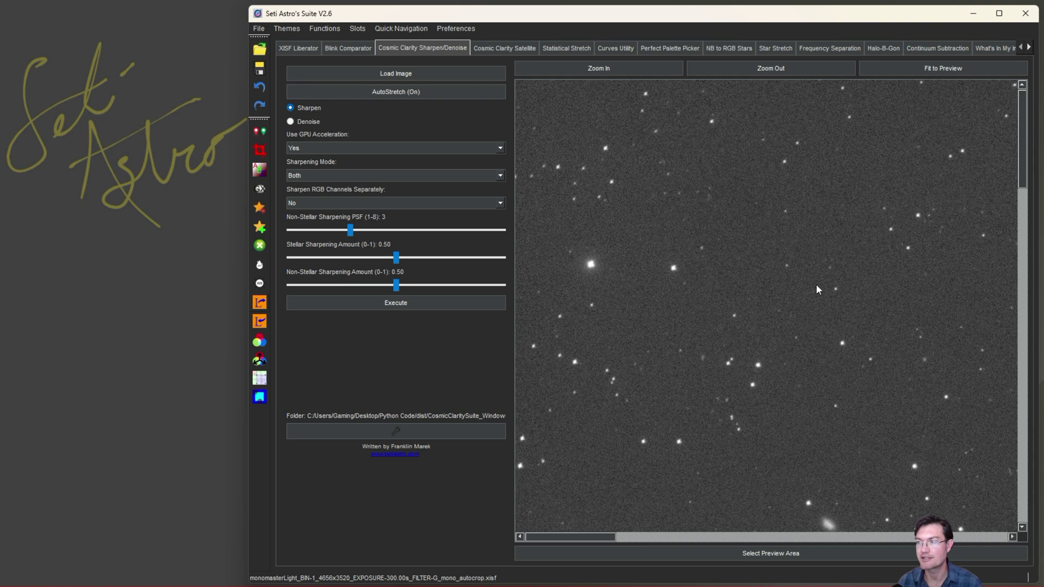
{"action": "left_click_drag", "start_coordinate": [815, 284], "coordinate": [735, 209]}
{"action": "left_click", "coordinate": [897, 72]}
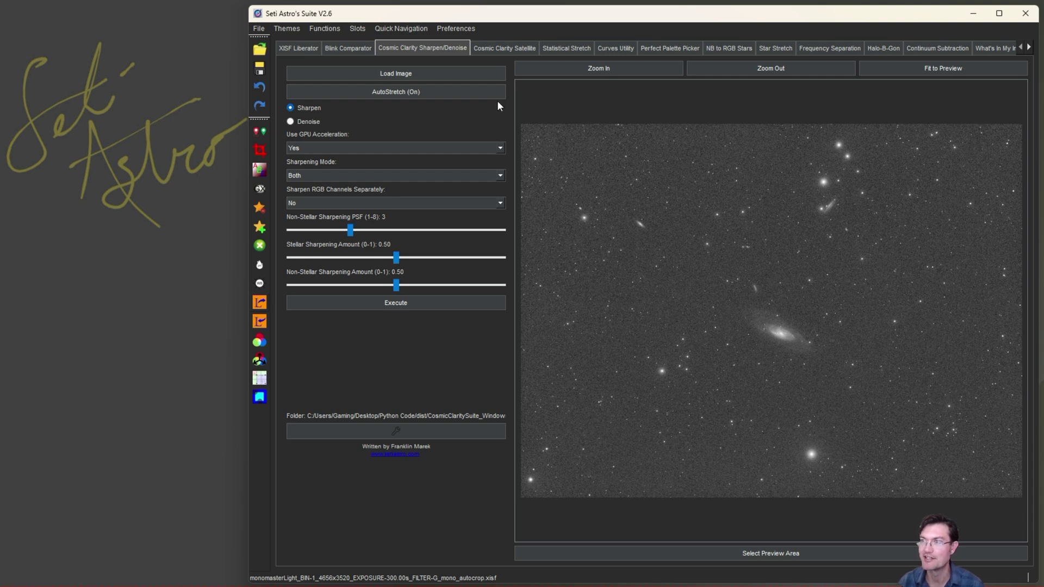
- Open the Slot 1 preview, enlarge it, and auto-stretch the extracted mono gradient map
{"action": "left_click", "coordinate": [357, 28]}
{"action": "left_click", "coordinate": [363, 50]}
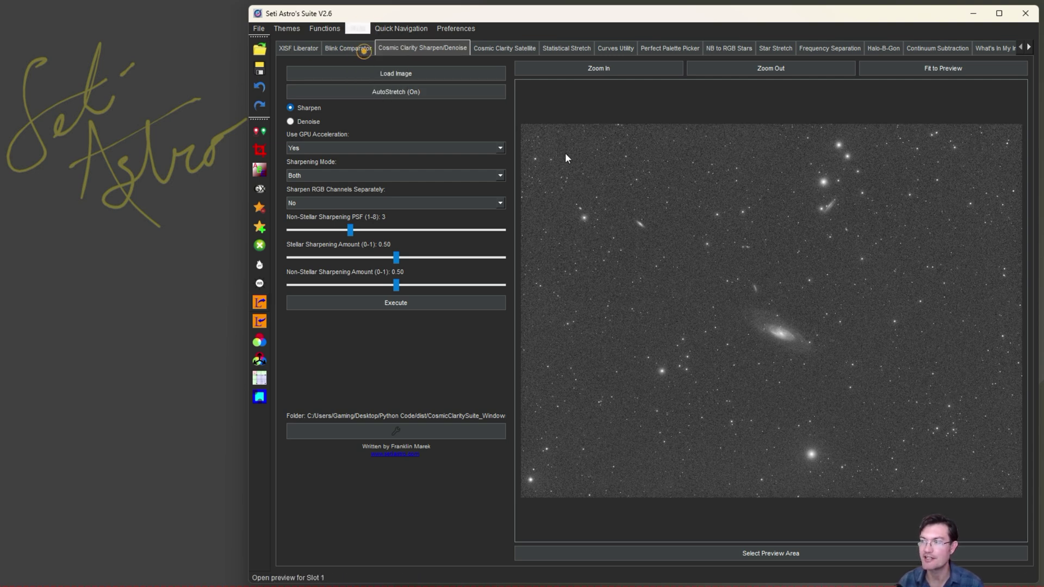
{"action": "left_click_drag", "start_coordinate": [766, 285], "coordinate": [245, 106]}
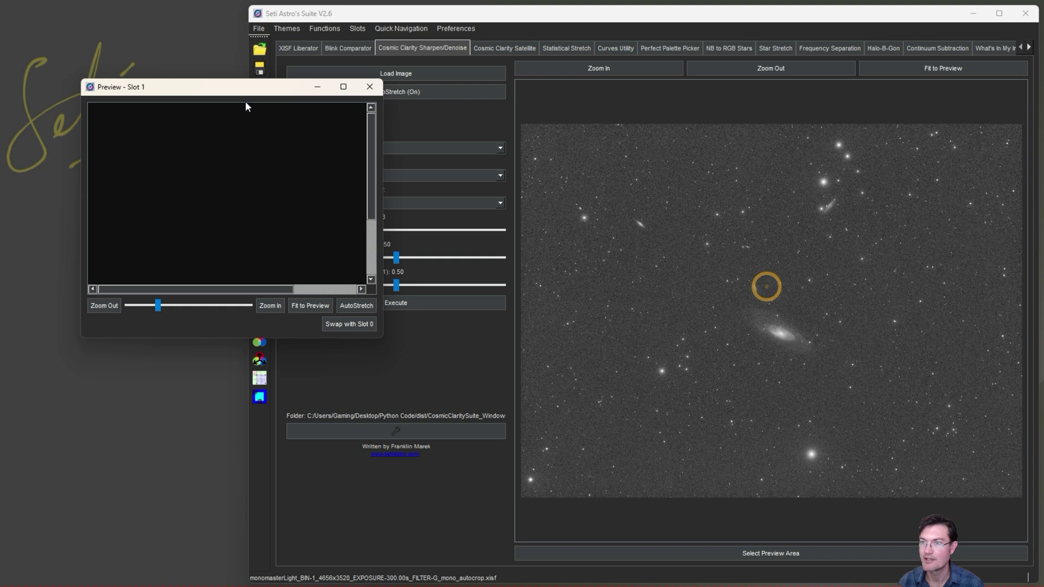
{"action": "left_click_drag", "start_coordinate": [383, 337], "coordinate": [647, 494]}
{"action": "left_click", "coordinate": [602, 460]}
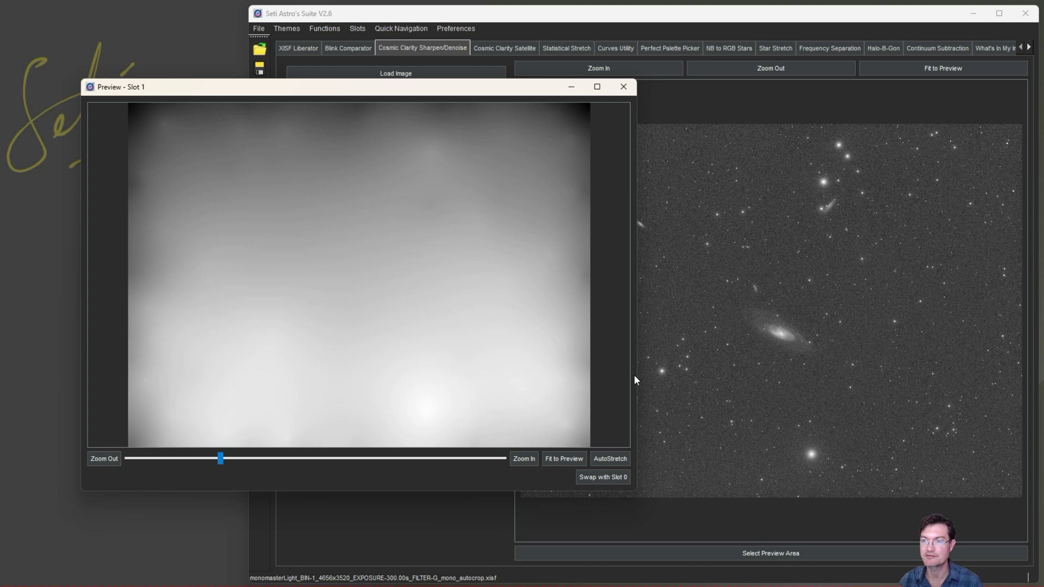
- Close the Slot 1 gradient preview, leaving the gradient-free mono frame on the Cosmic Clarity page
{"action": "left_click", "coordinate": [624, 86]}
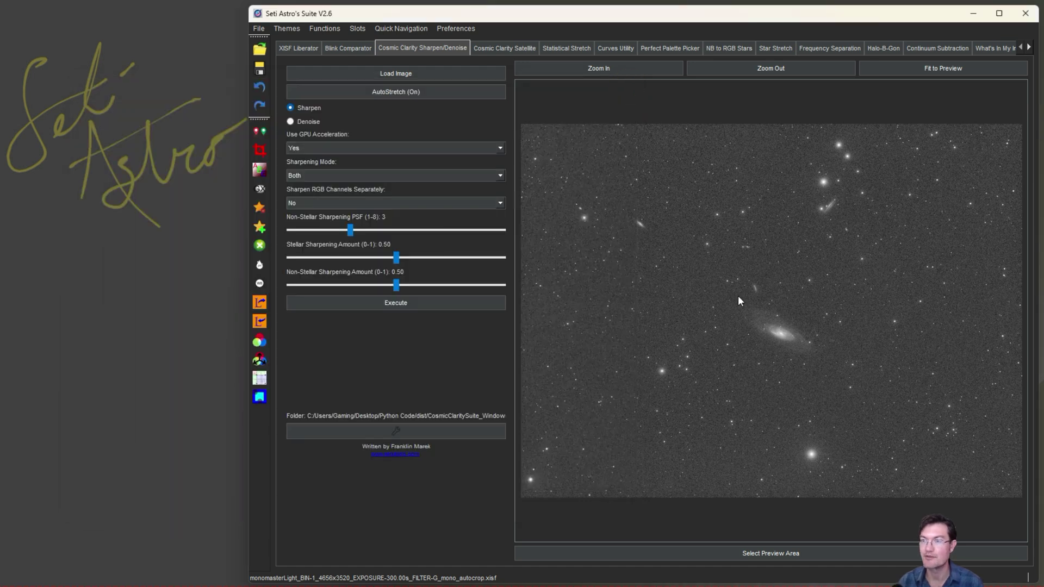